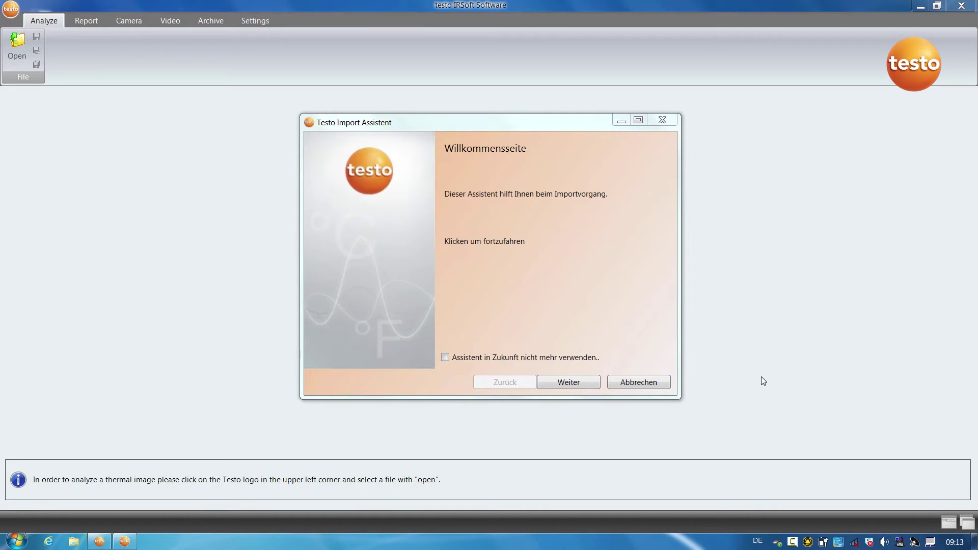
Step: Import all images from drive E:\ into the Desktop folder and close the import assistant
click(569, 383)
click(325, 194)
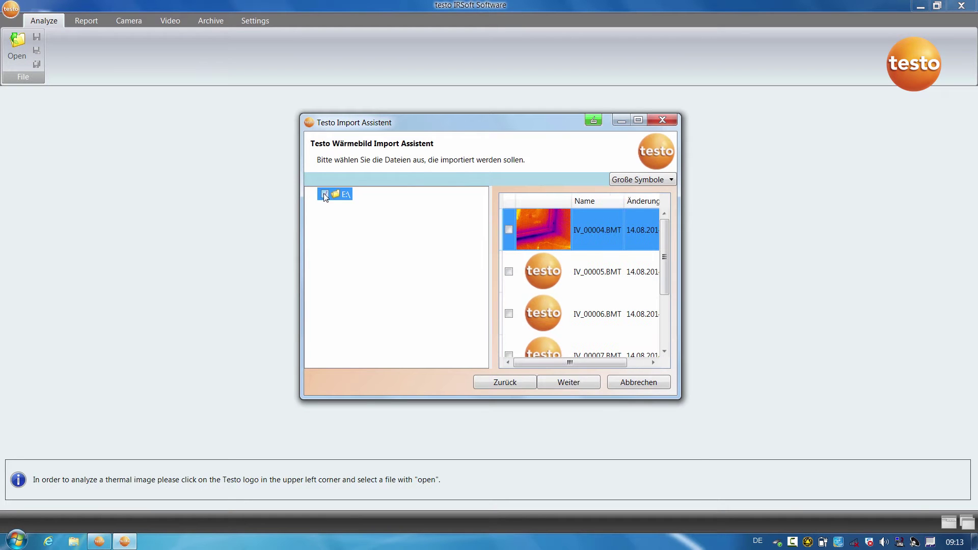
click(569, 382)
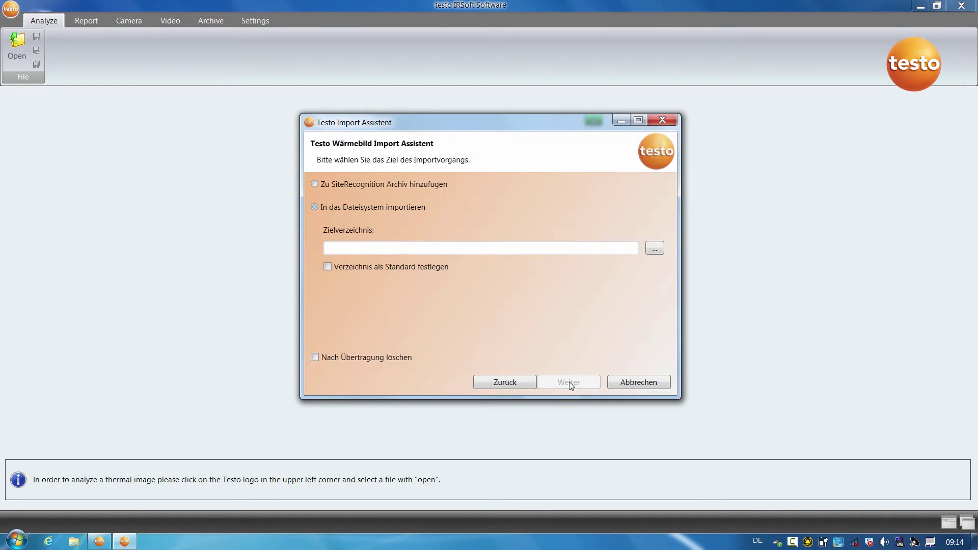
click(654, 249)
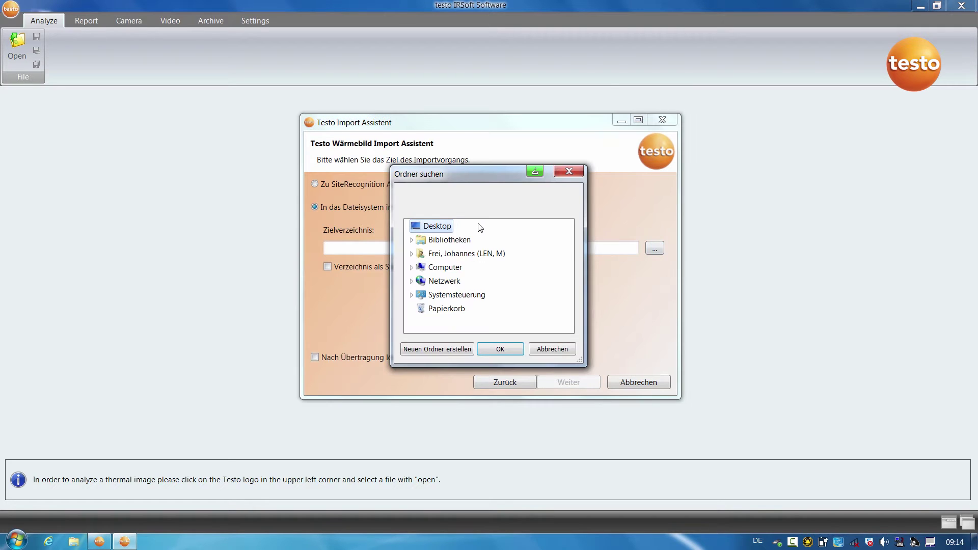
click(509, 349)
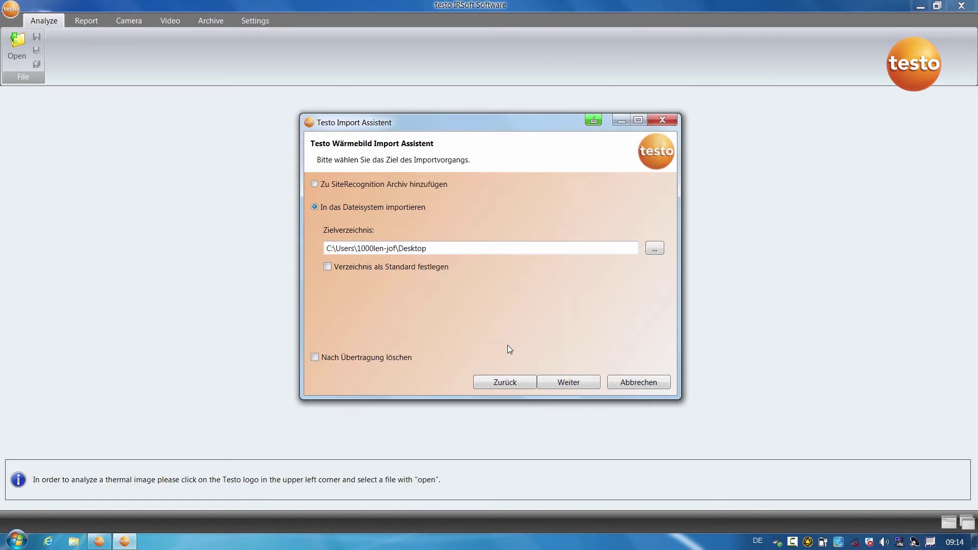
click(573, 382)
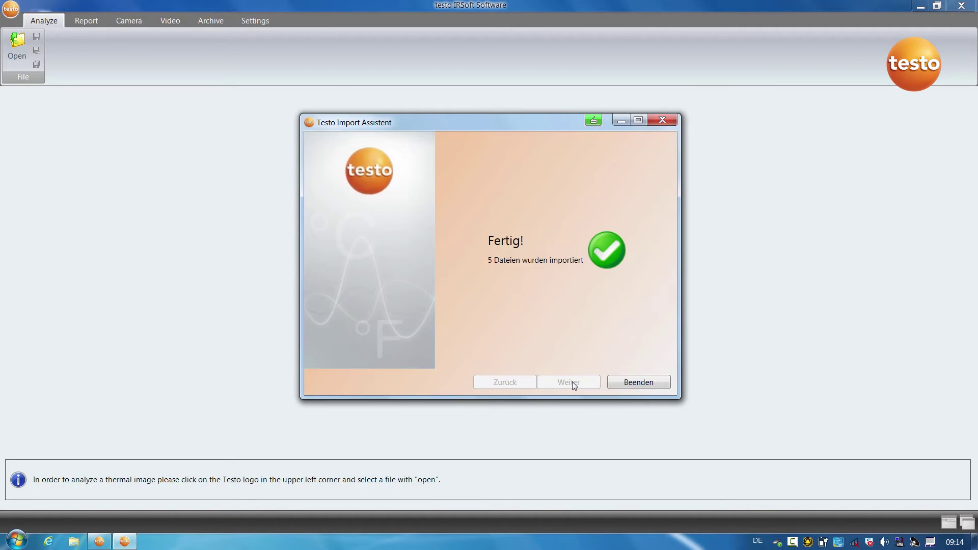
click(641, 386)
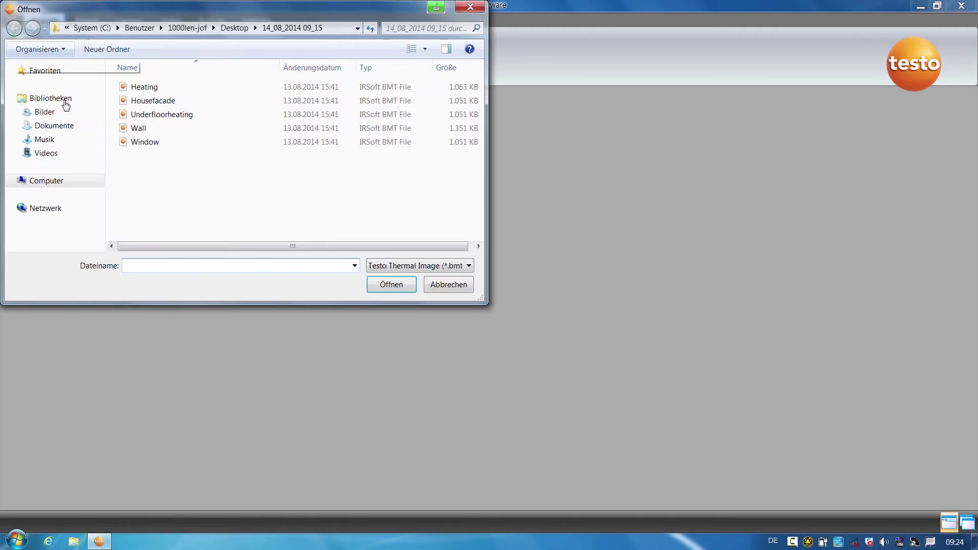
Step: Select all five .bmt files in folder 14_08_2014 09_15 and open them together
drag(164, 162, 143, 87)
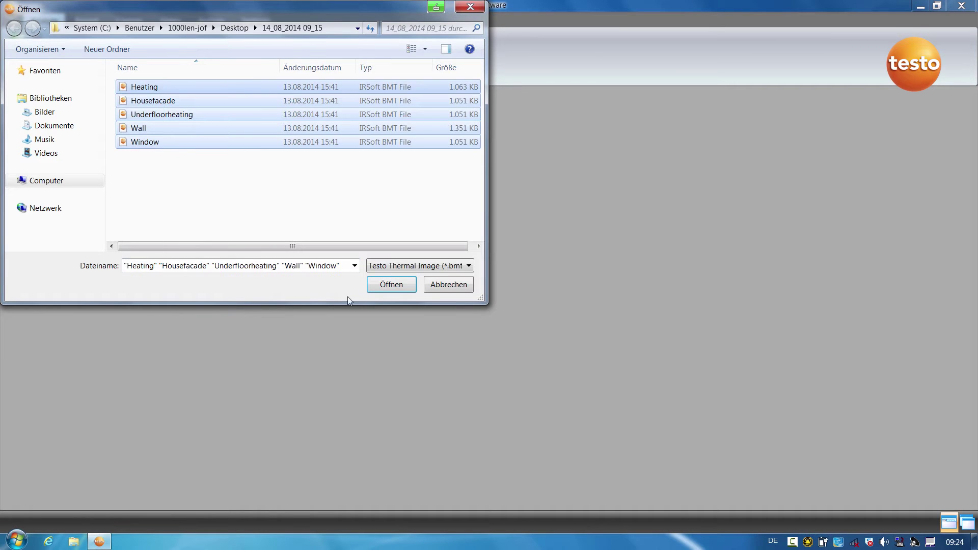
click(375, 284)
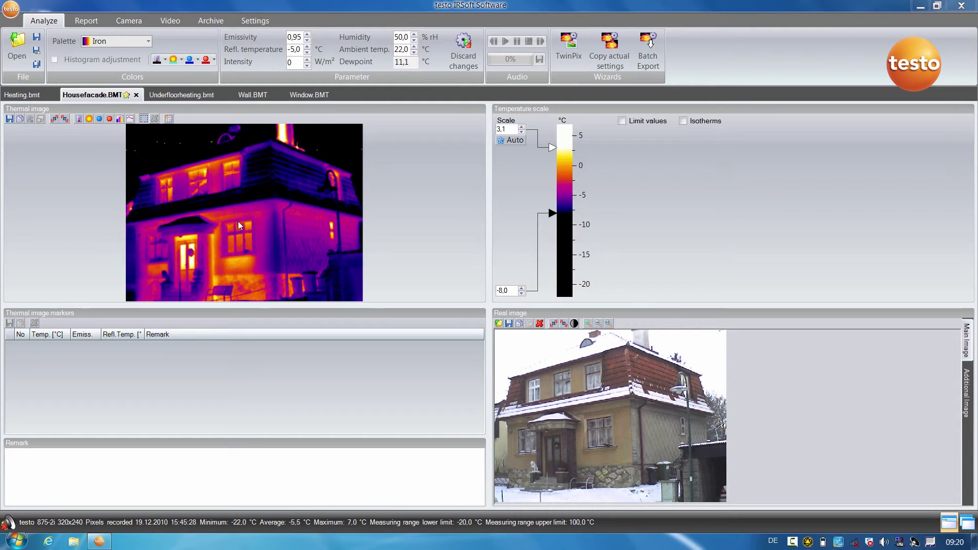
Step: Draw an arbitrary horizontal profile line above the front door in the Housefacade image
click(130, 119)
click(146, 131)
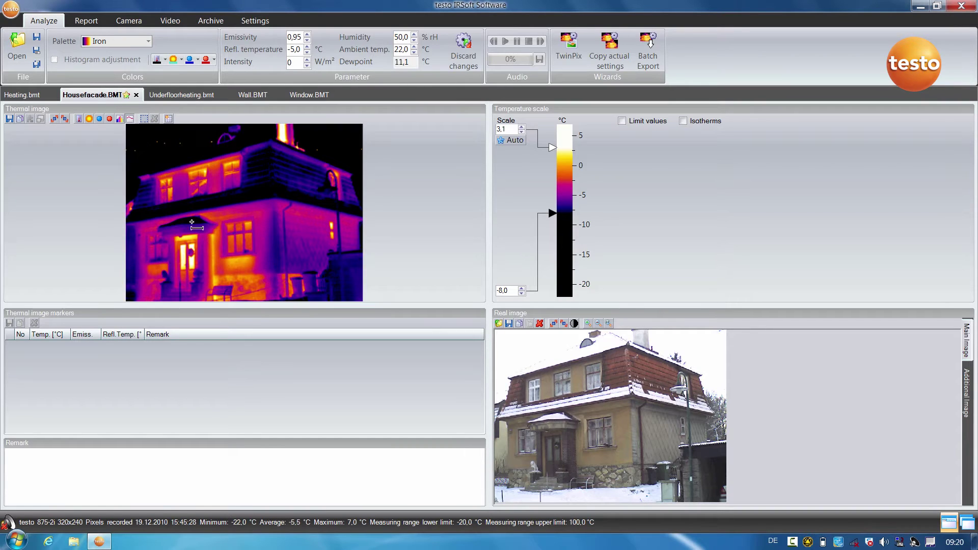
drag(214, 261, 265, 262)
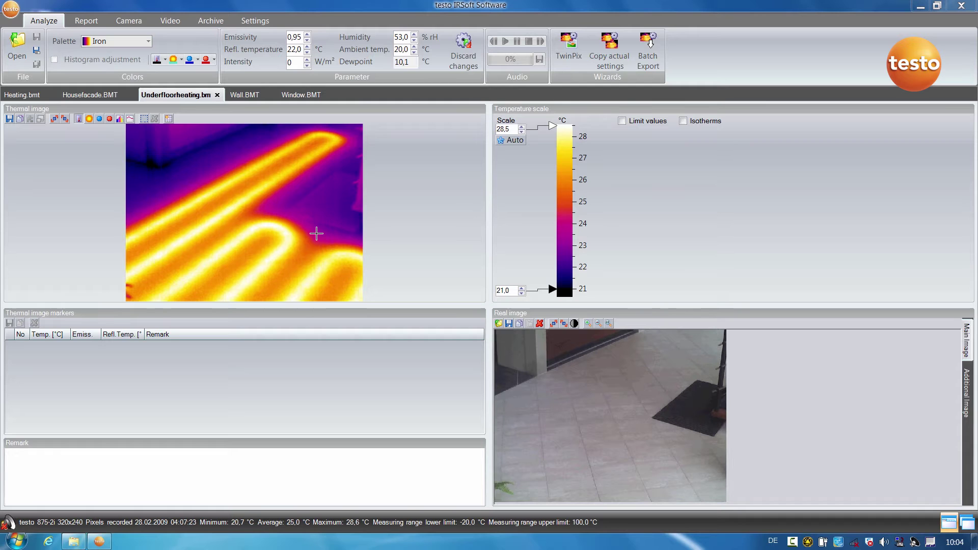
Step: Launch TwinPix and pair four marking points (corners, pipe bend, right edge) on thermal and real images
click(567, 49)
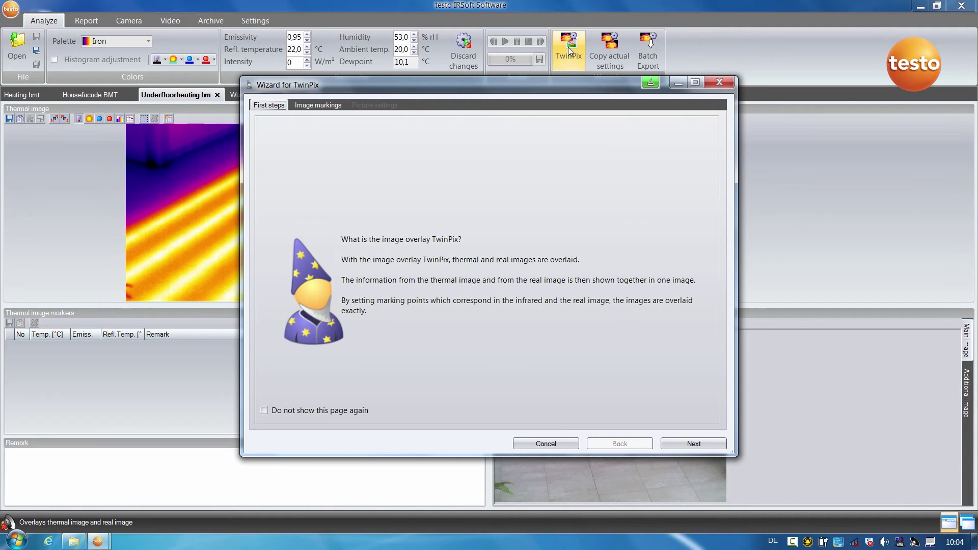
click(687, 444)
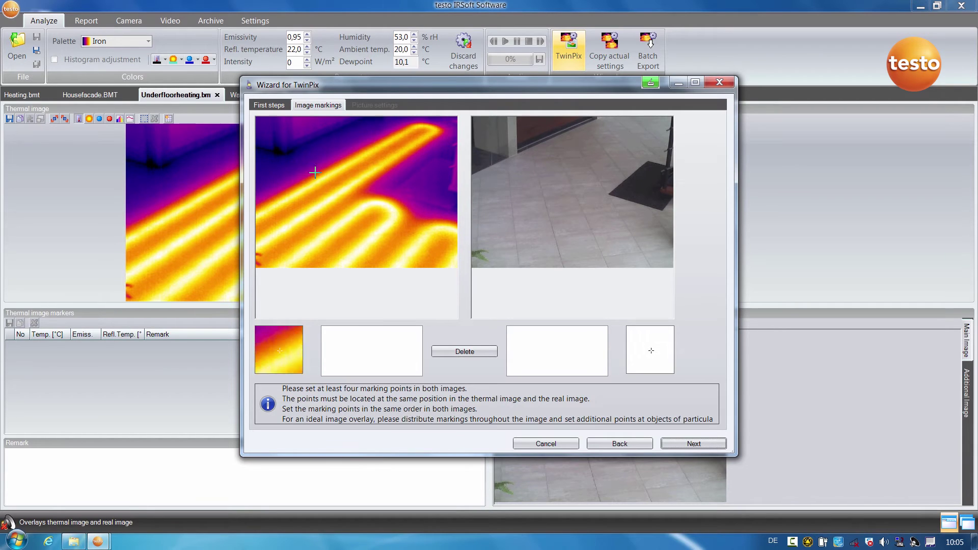
click(284, 156)
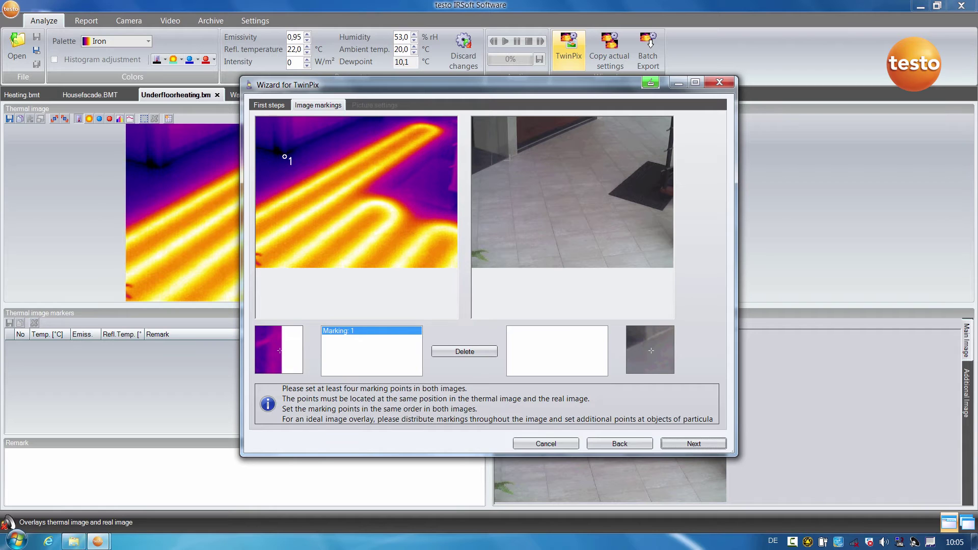
click(510, 161)
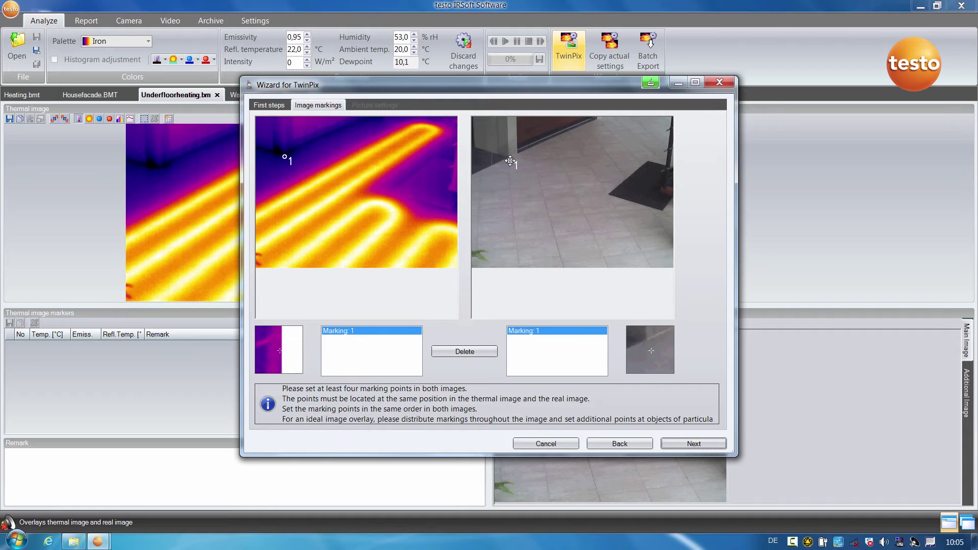
click(263, 261)
click(494, 261)
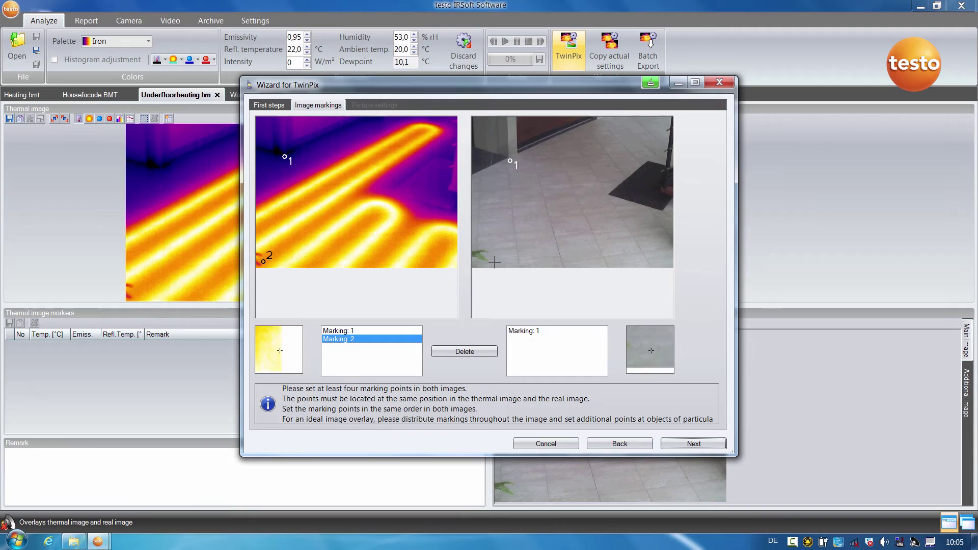
click(393, 197)
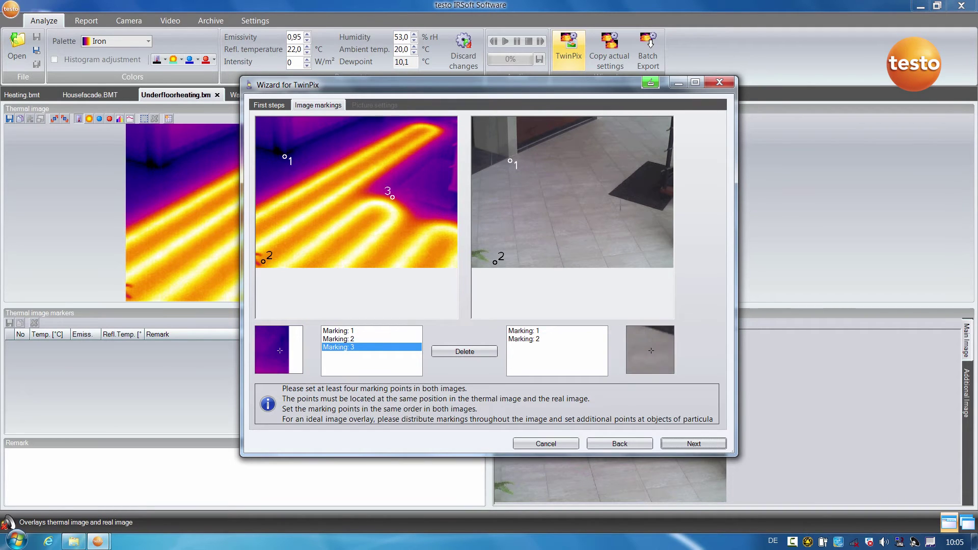
click(605, 193)
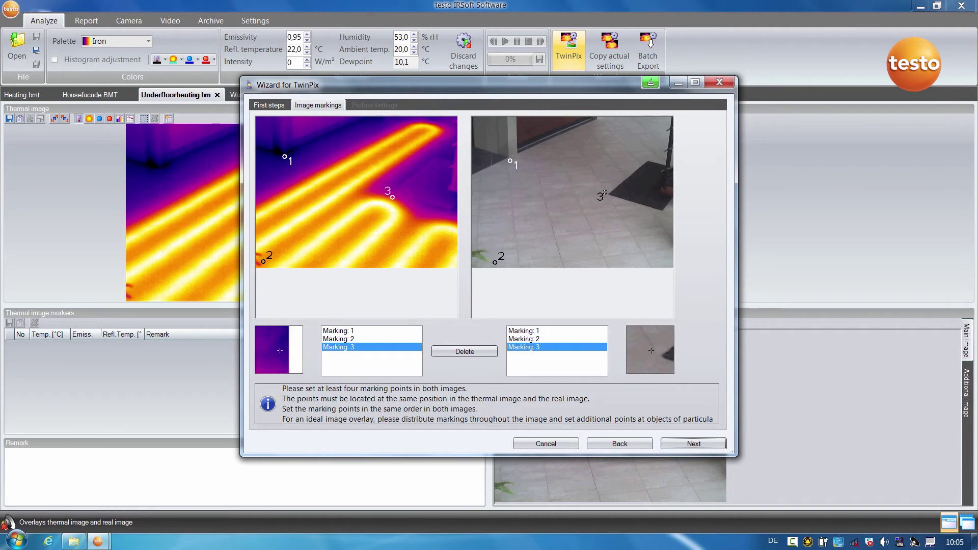
click(450, 212)
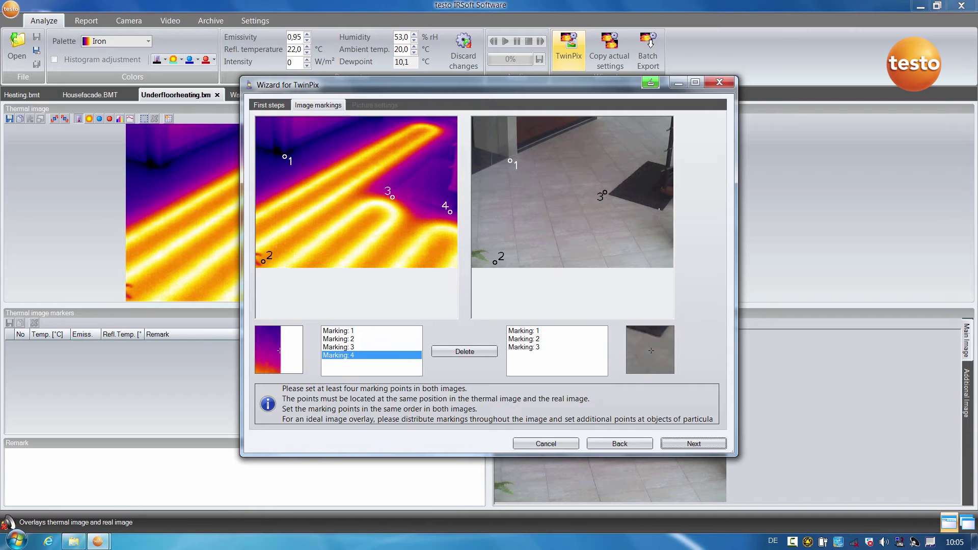
click(661, 214)
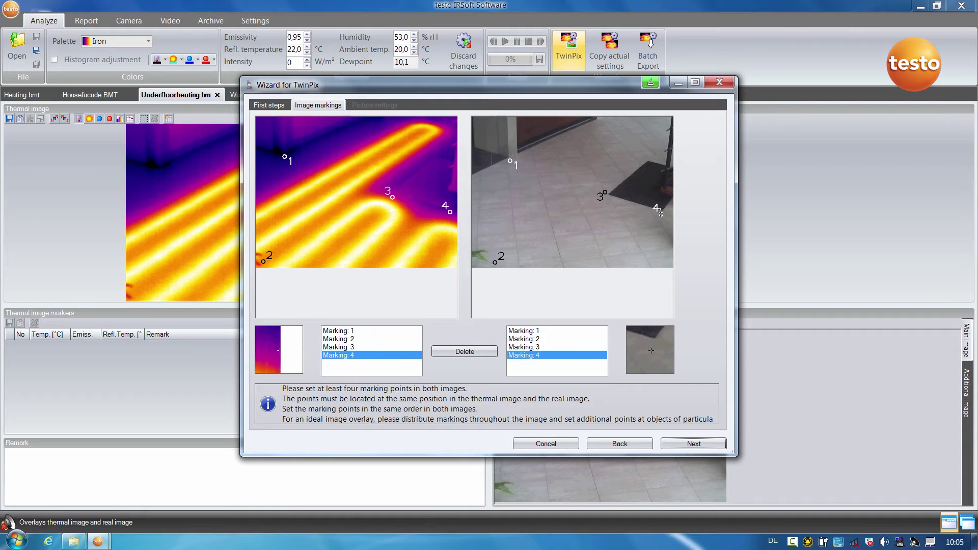
click(694, 444)
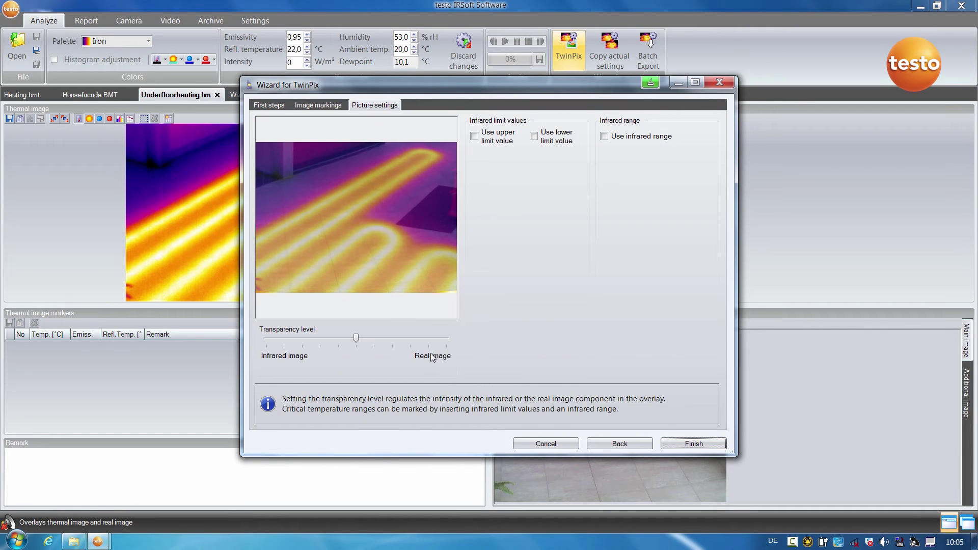
Step: Shift the infrared/real blend, cap the overlay's upper limit at 26,9 °C and finish TwinPix
drag(356, 339, 266, 341)
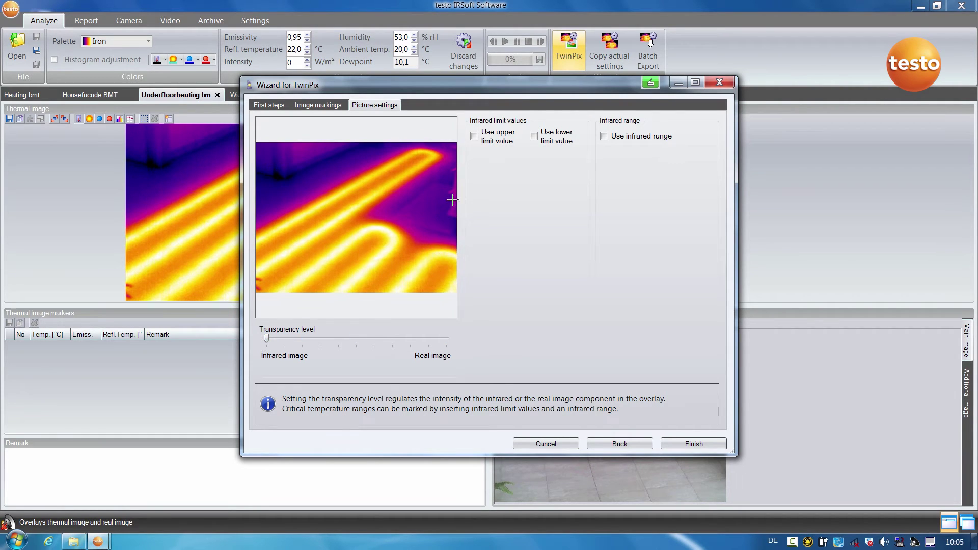
click(475, 136)
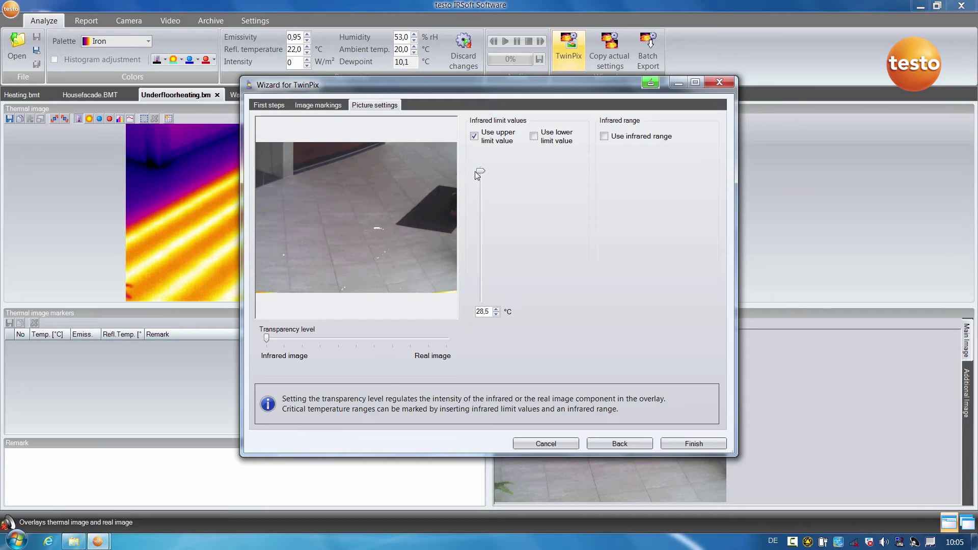
drag(479, 173, 479, 201)
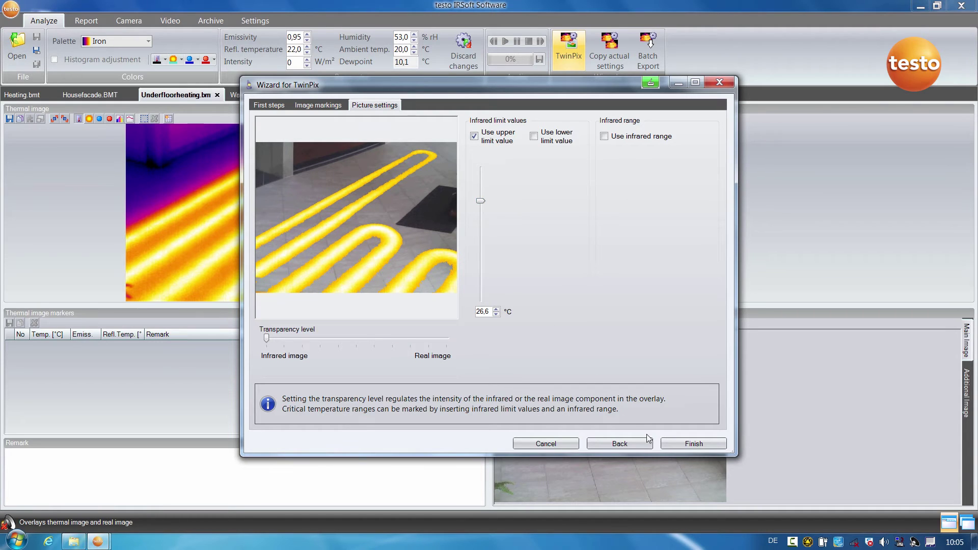
click(684, 445)
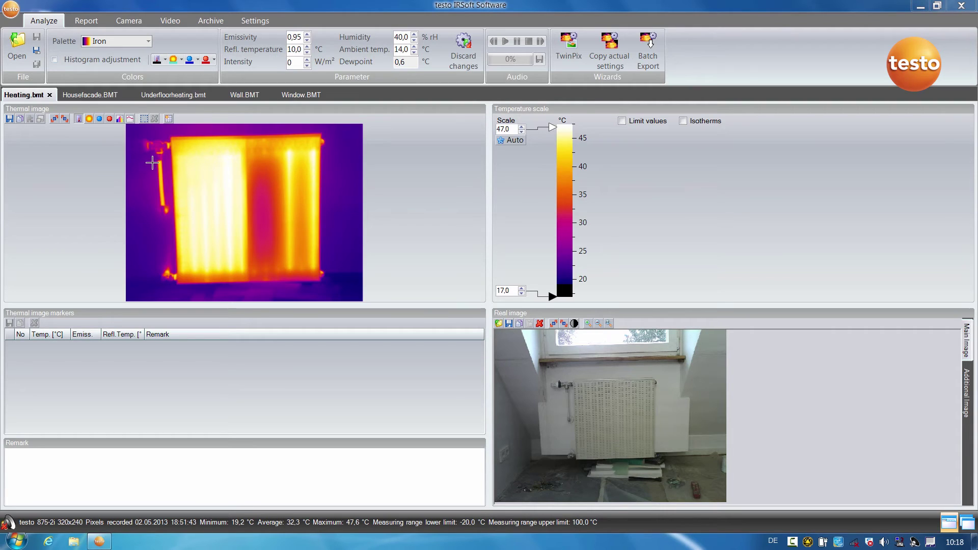
Step: Drag a rectangular cold-spot area CS1 over the radiator in Heating.bmt
click(99, 119)
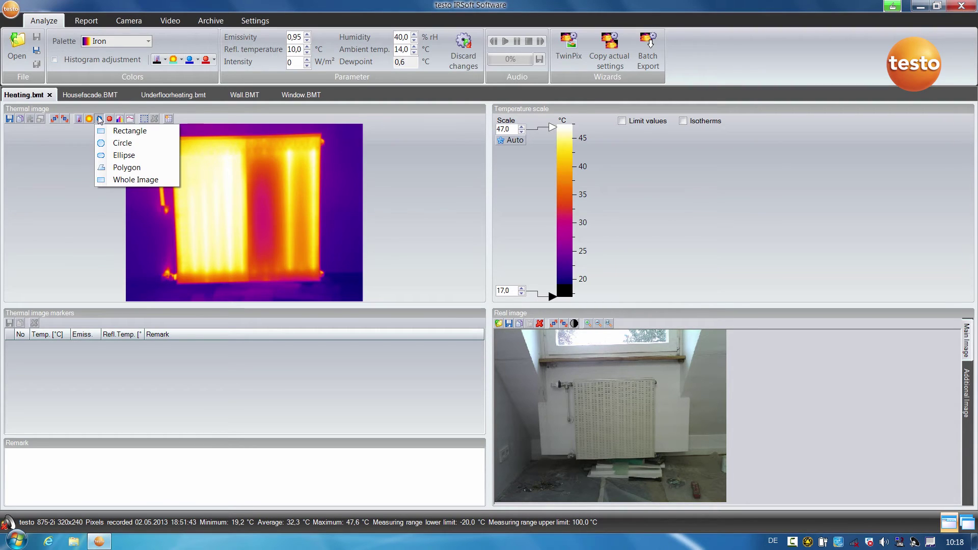
click(129, 131)
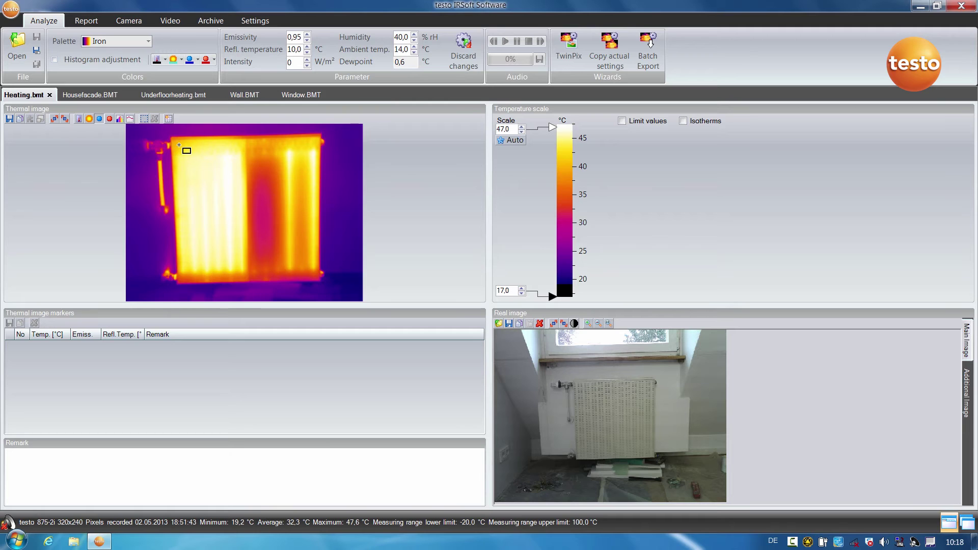
drag(179, 145, 316, 272)
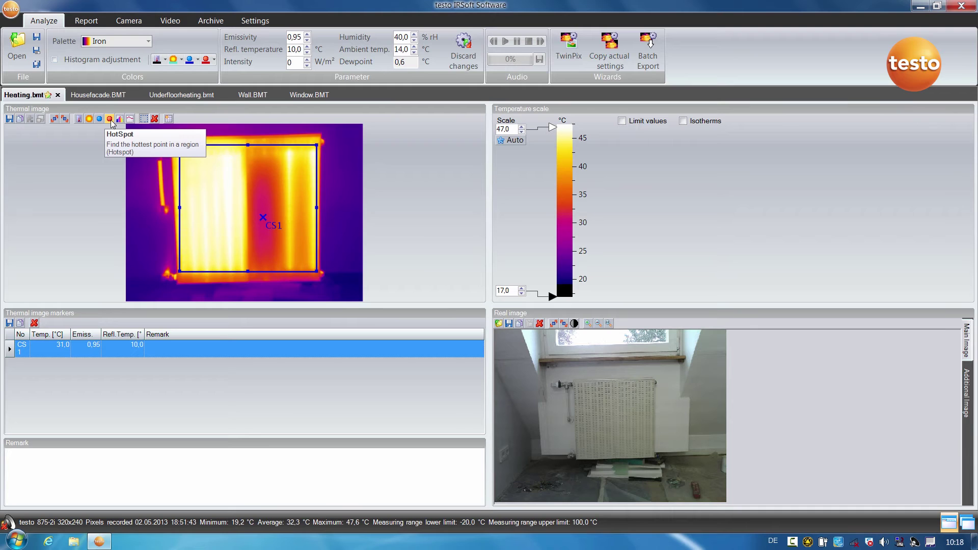
Step: Frame the radiator with a rectangular hot-spot area HS1, enlarged to the radiator's edge
click(110, 119)
click(115, 131)
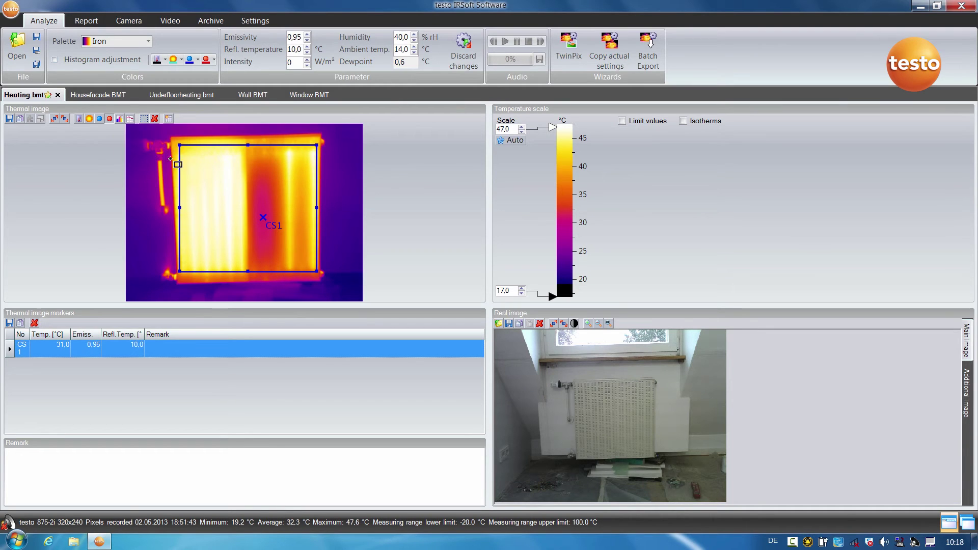
mouse_move(180, 147)
mouse_down()
mouse_move(217, 238)
mouse_move(278, 258)
mouse_up()
drag(307, 265, 314, 271)
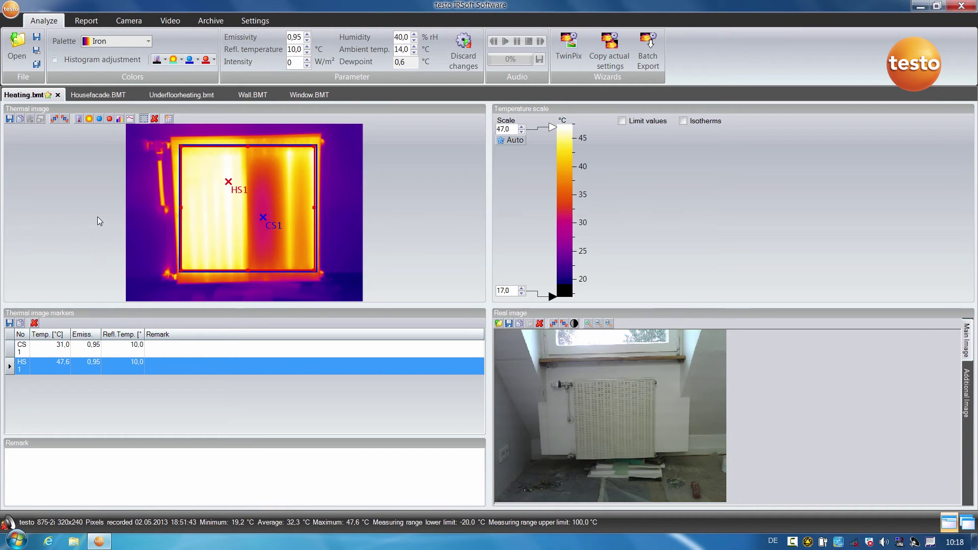
Step: Draw temperature profile line P1 across the lower radiator, charting 31.5 to 46.7 °C
click(130, 120)
click(153, 141)
drag(183, 243, 309, 240)
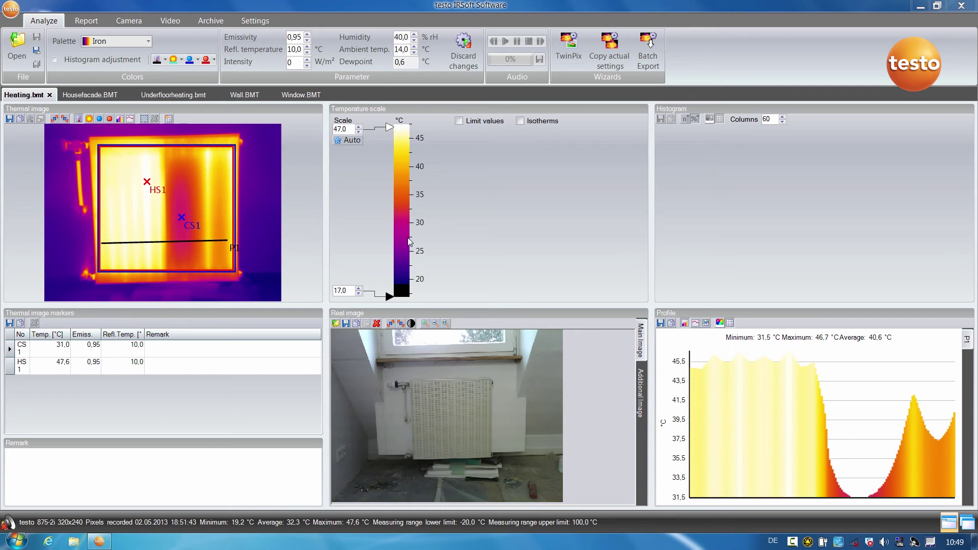
Step: Start the report wizard with the Standard report template and add all five thermal images
click(80, 21)
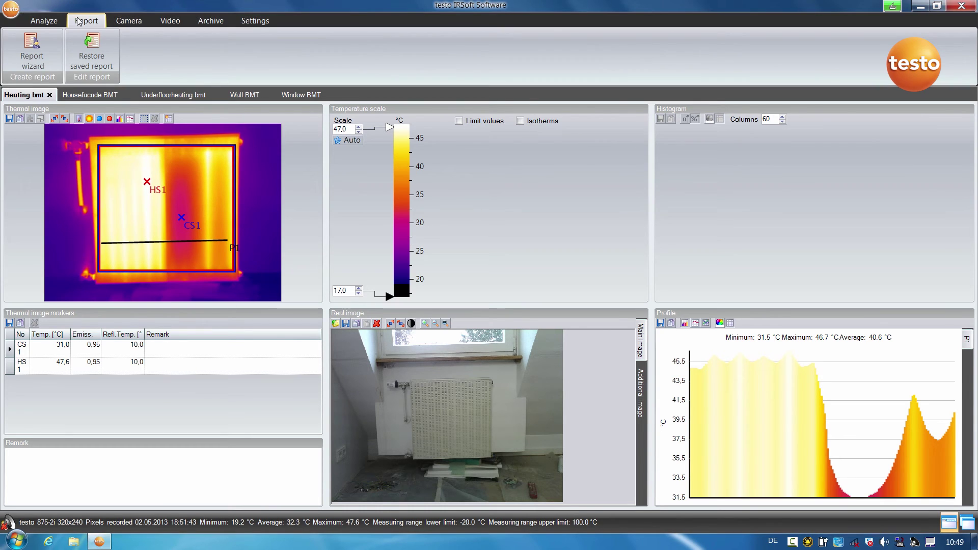
click(31, 52)
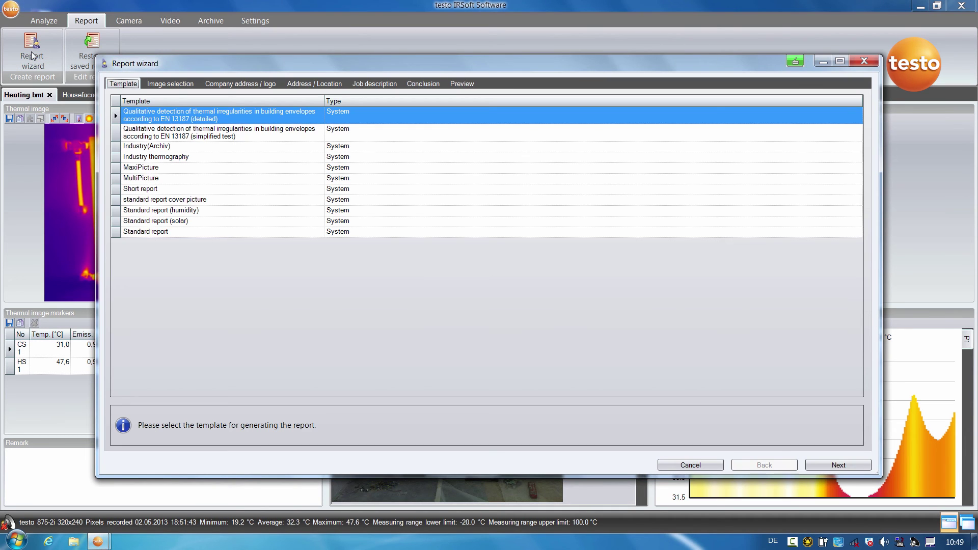
click(134, 232)
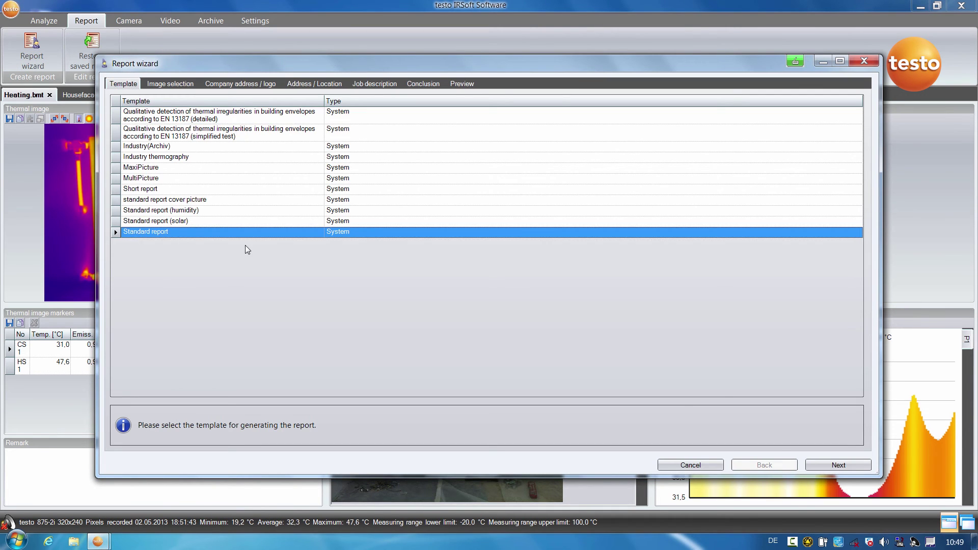
click(842, 466)
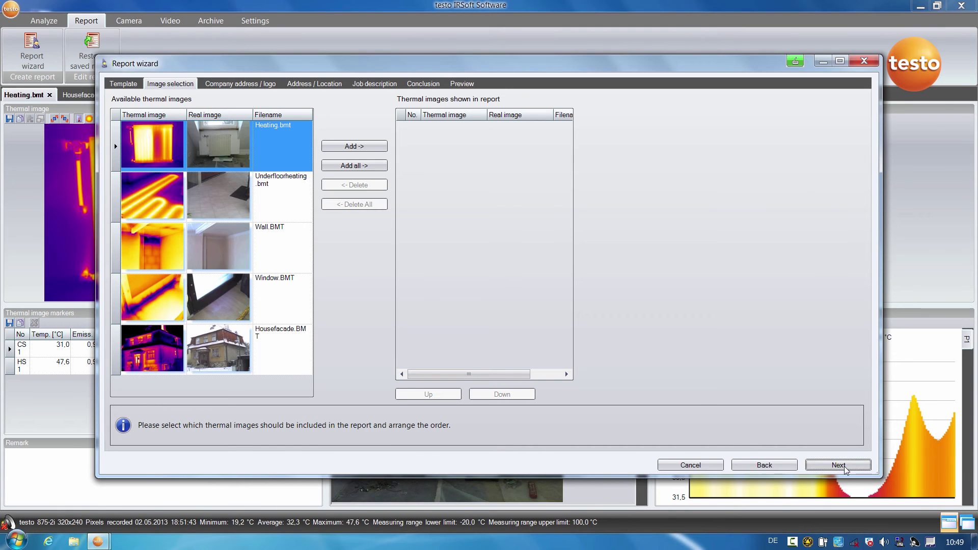
click(346, 166)
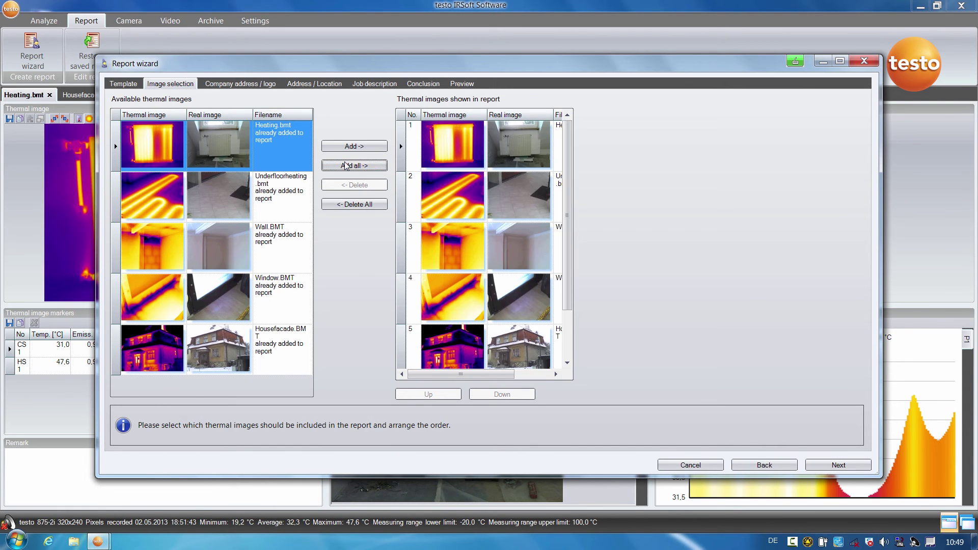
click(832, 466)
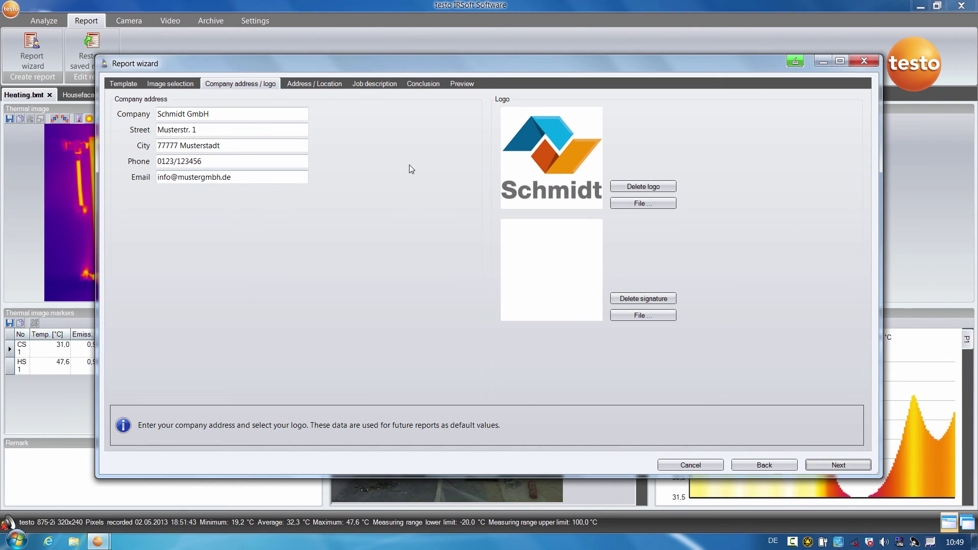
Step: Leave Address / Location, Job description and Conclusion unchanged and generate the preview
click(823, 465)
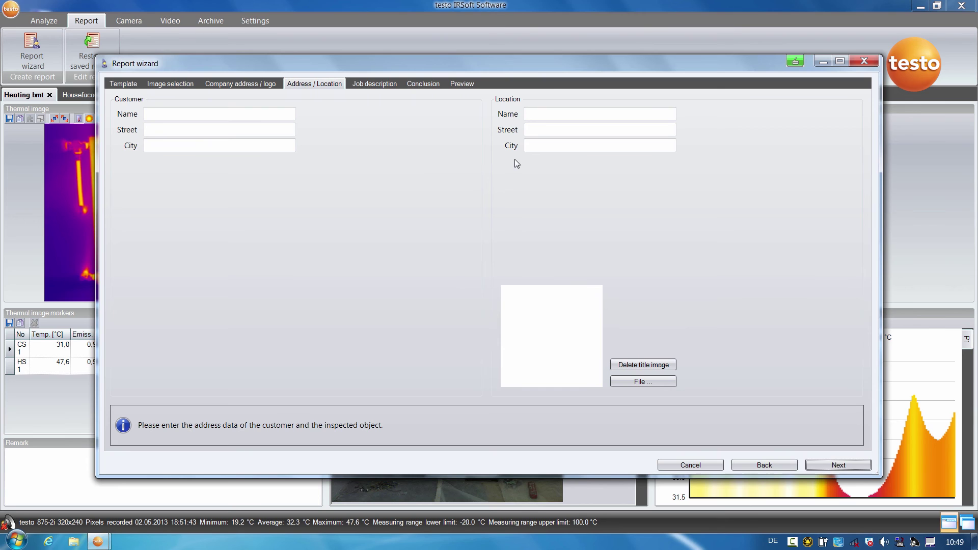
click(830, 467)
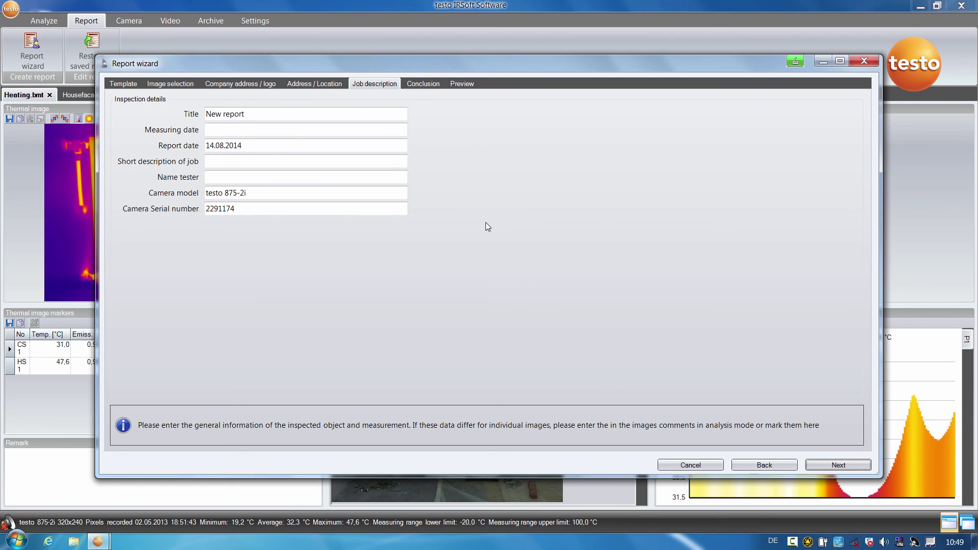
click(831, 465)
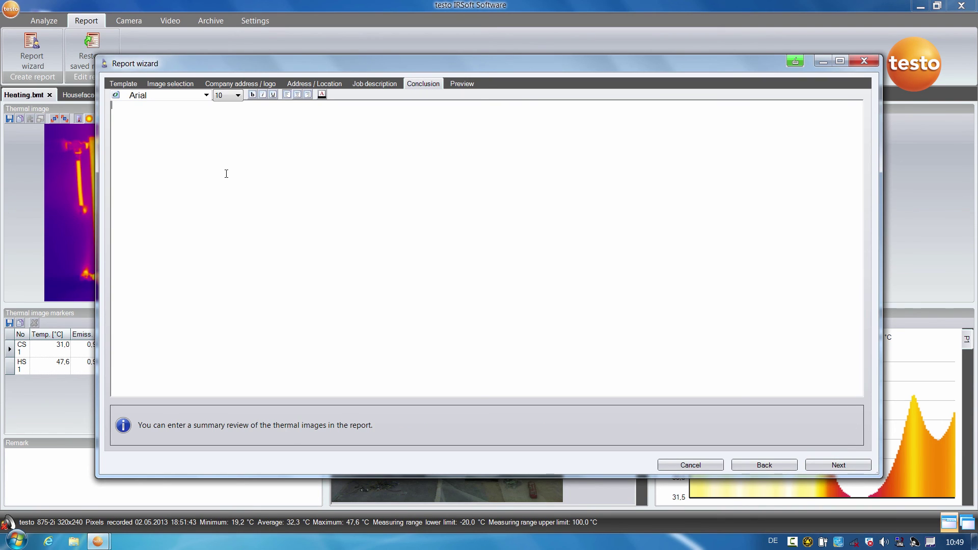
click(825, 467)
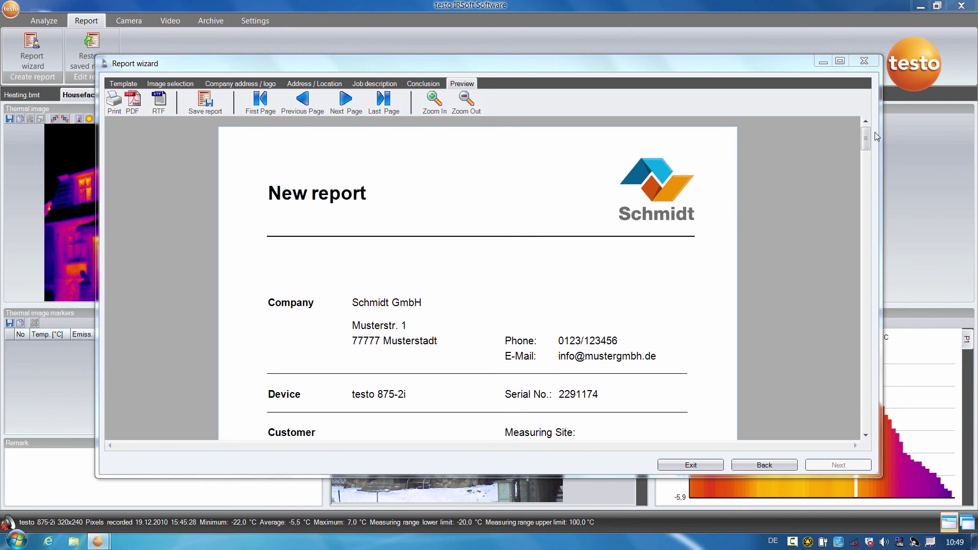
Step: Scroll the six-page report preview to page 6 and start saving it as a report file
drag(866, 139, 854, 442)
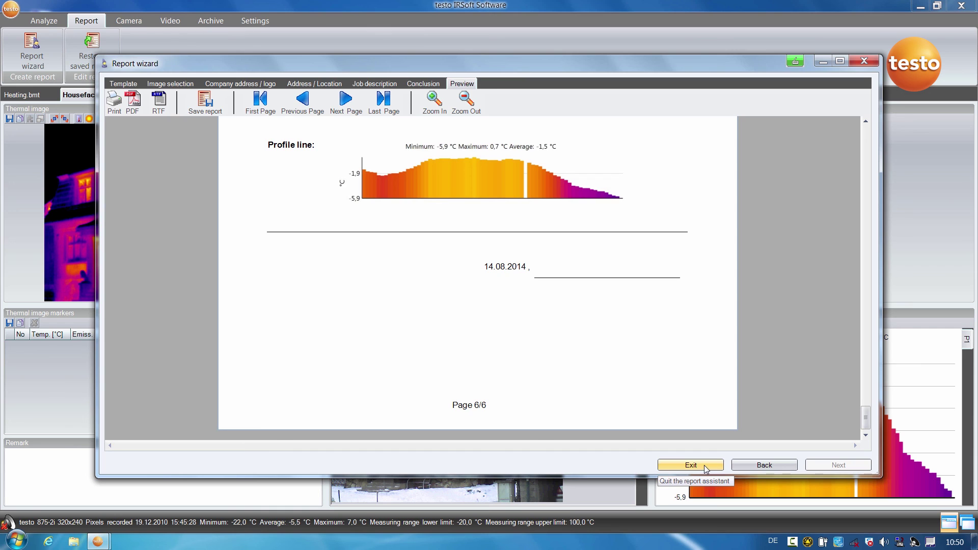
click(205, 108)
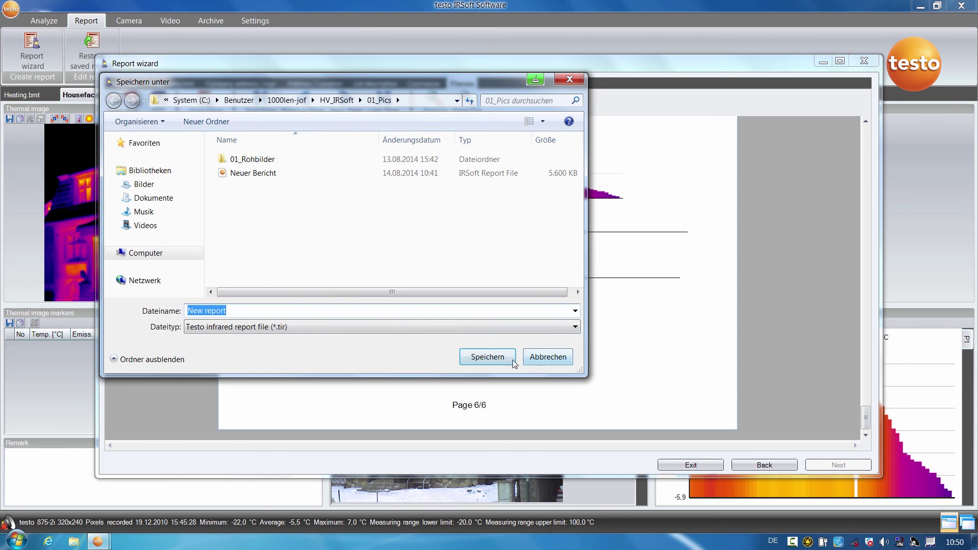
Step: Save the report as 'New report' (.tir) in 01_Pics and start a PDF export
click(487, 359)
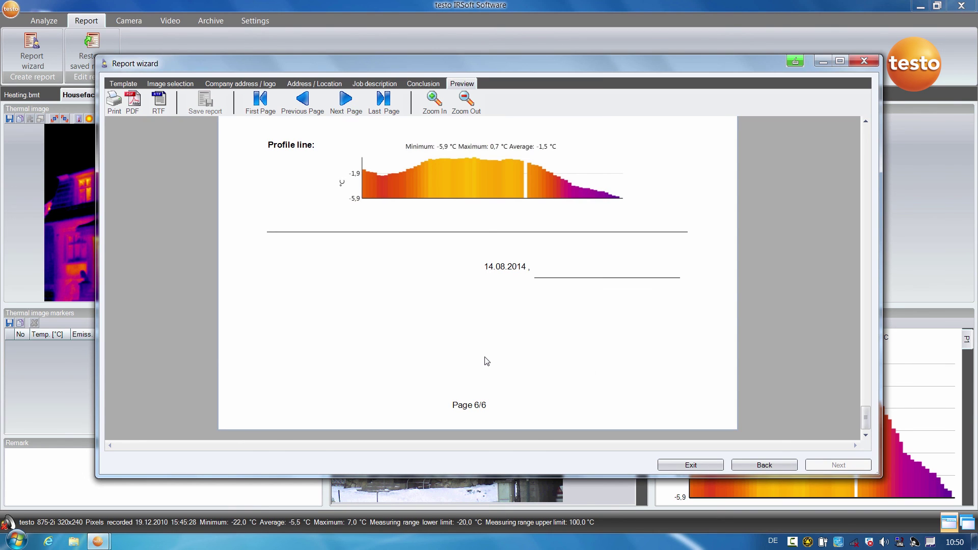
click(132, 102)
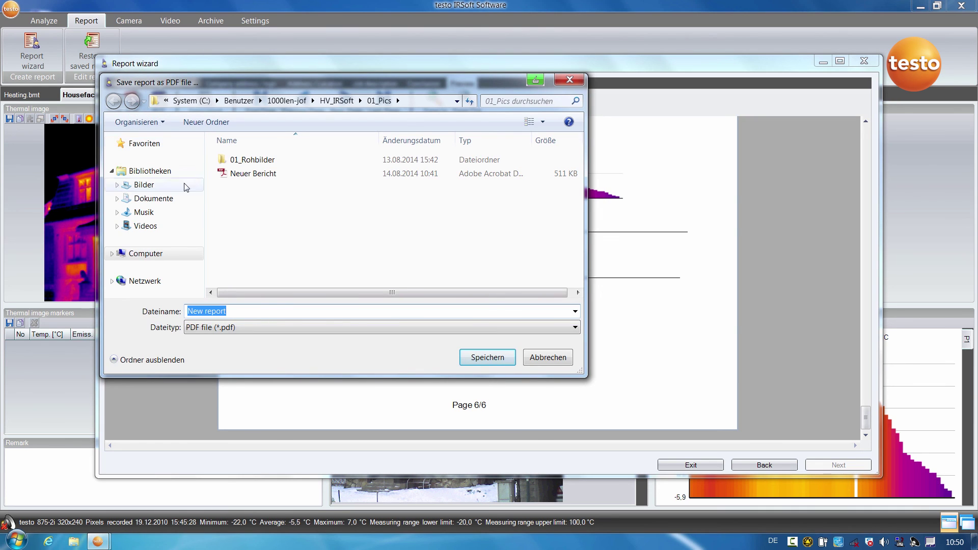